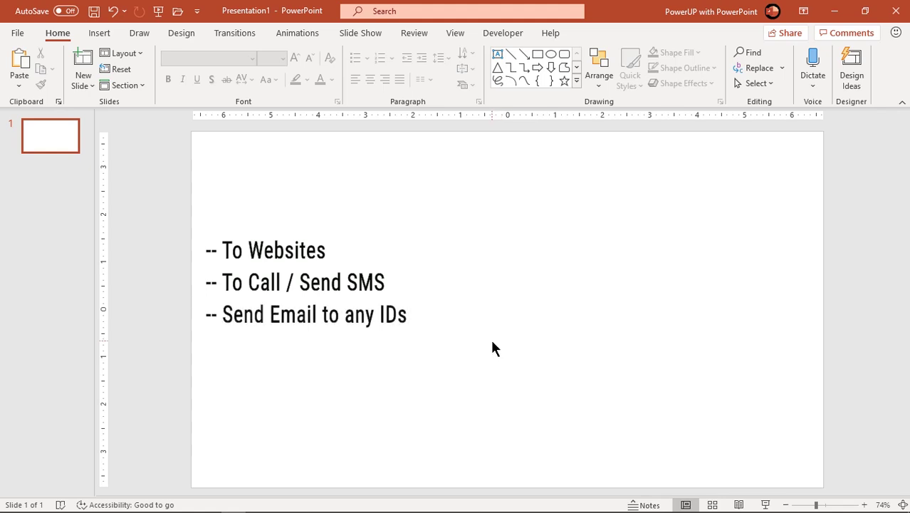
Find QR4Office in the Office add-ins store by searching 'qr', add it and accept the license.
click(120, 40)
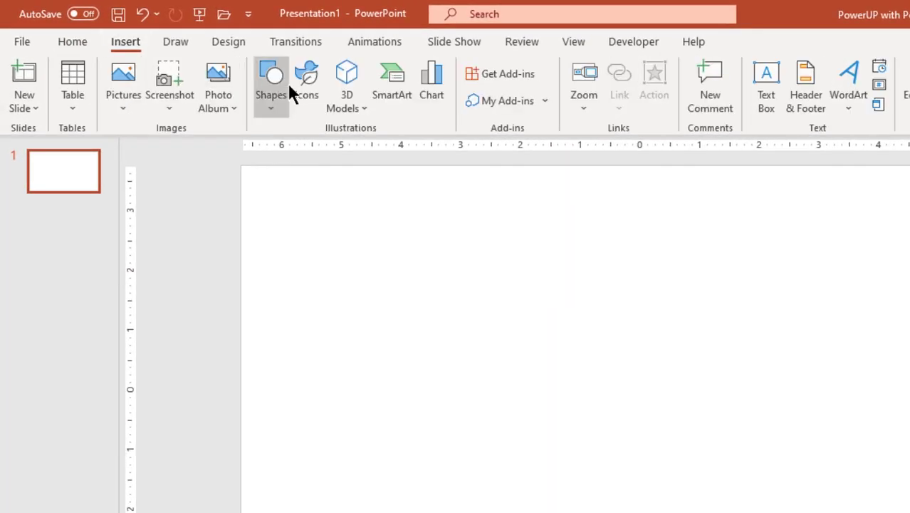
click(503, 80)
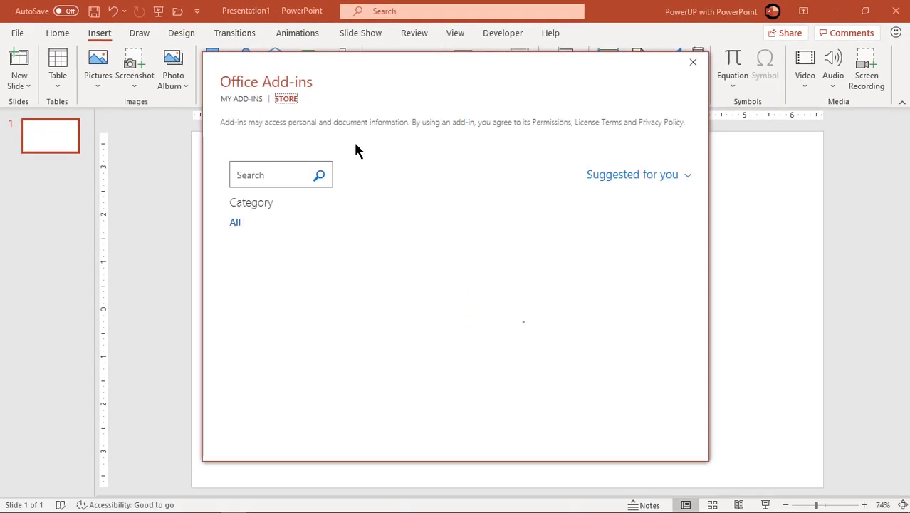
click(279, 176)
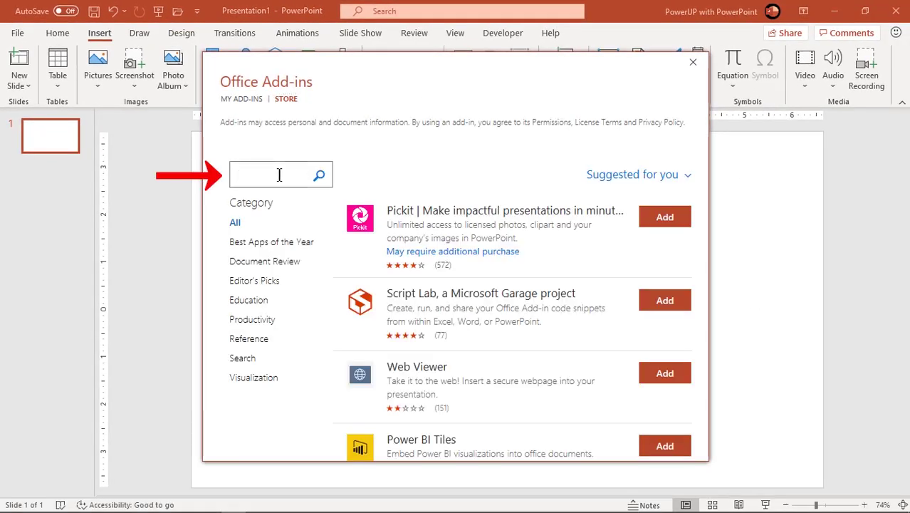
text(qr)
click(320, 177)
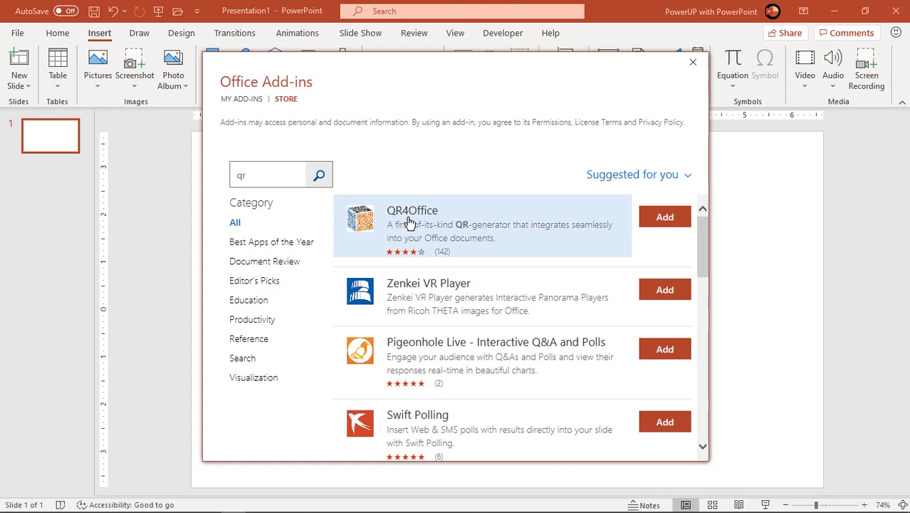
click(675, 221)
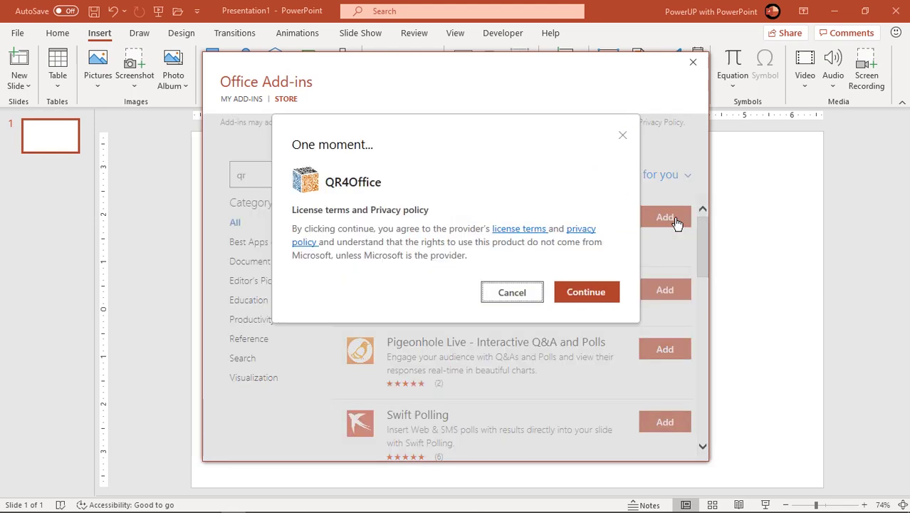
click(605, 292)
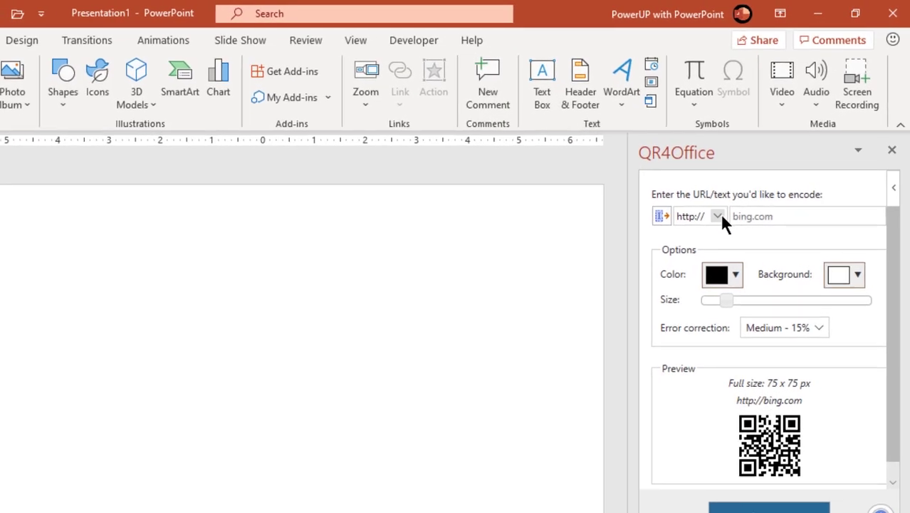
click(752, 177)
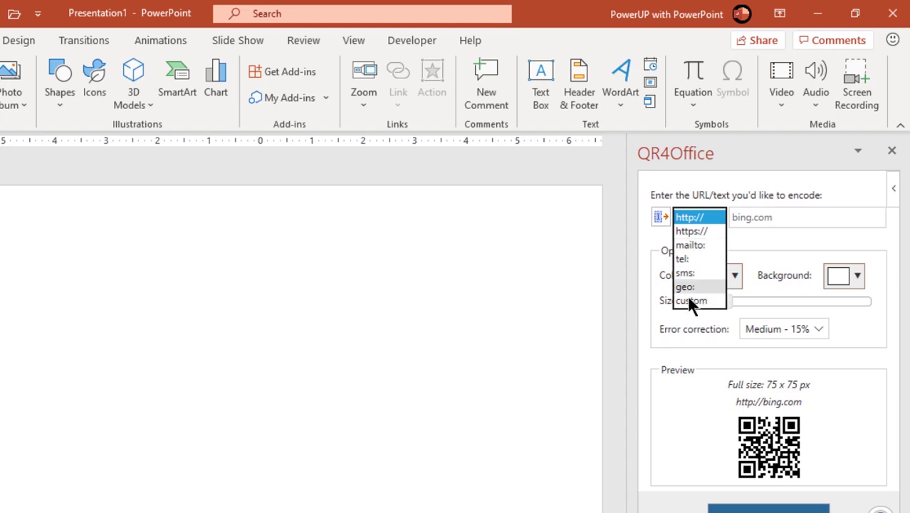
click(701, 231)
click(774, 218)
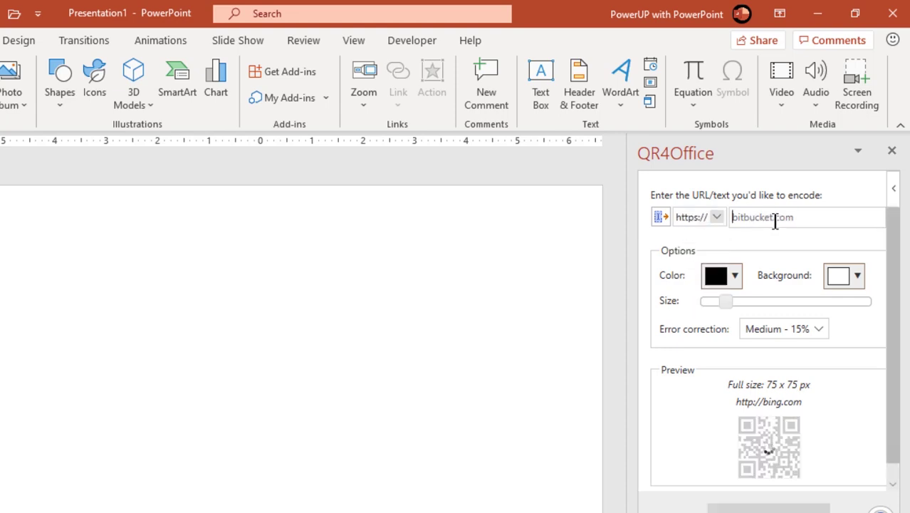
text(www.youtube.)
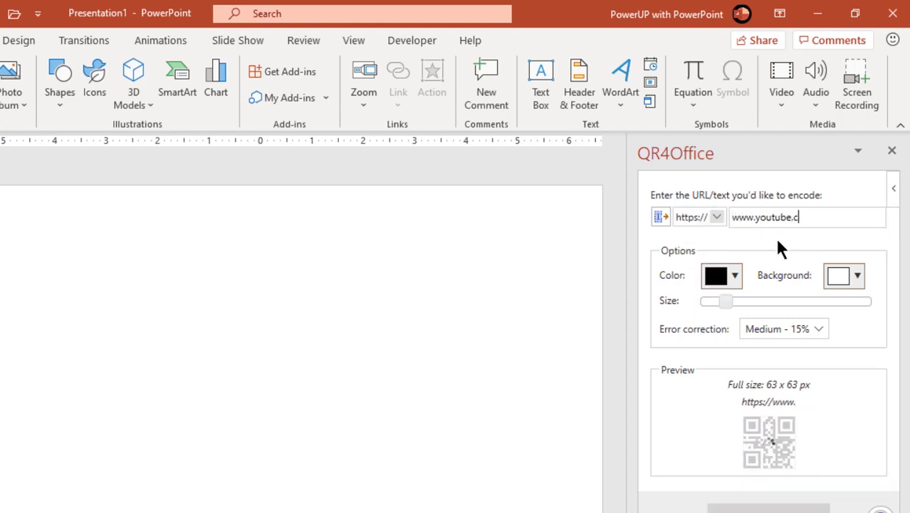
text(com/powerupwithpowerpoint)
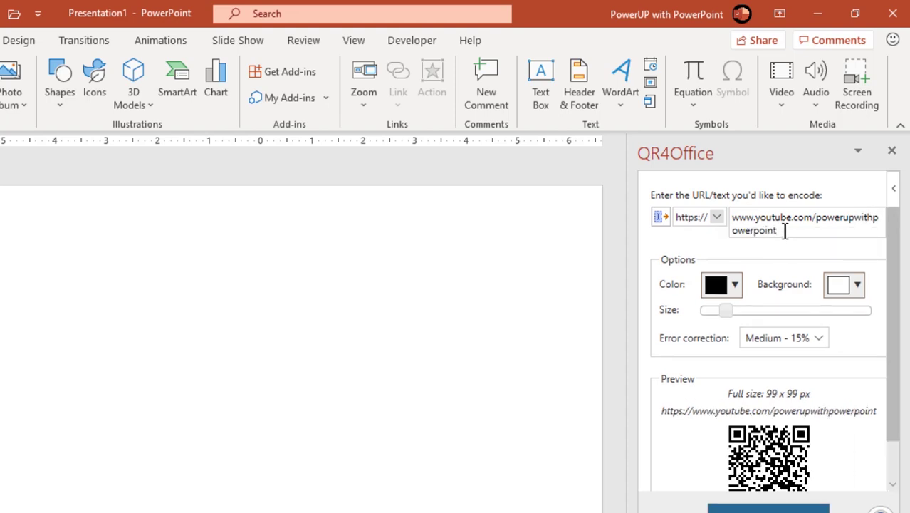
Make the QR code red and larger, leaving the background colour unchanged.
click(736, 286)
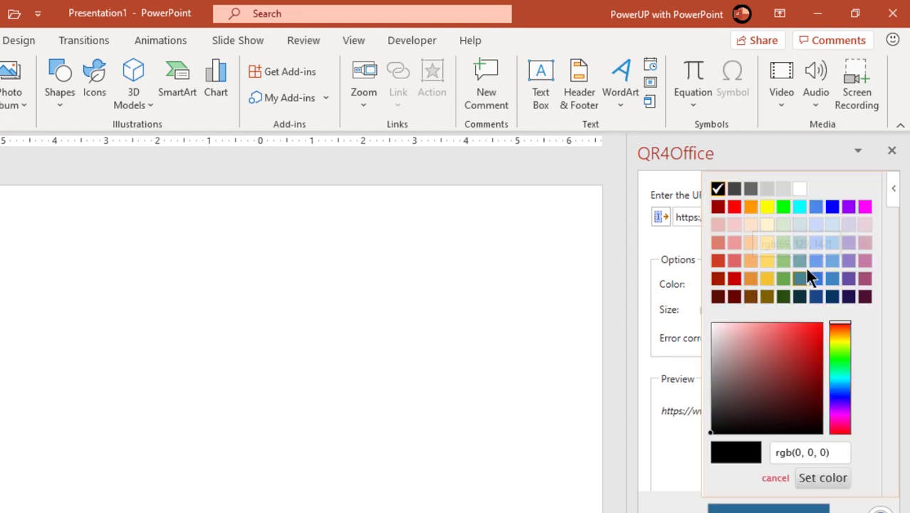
click(751, 207)
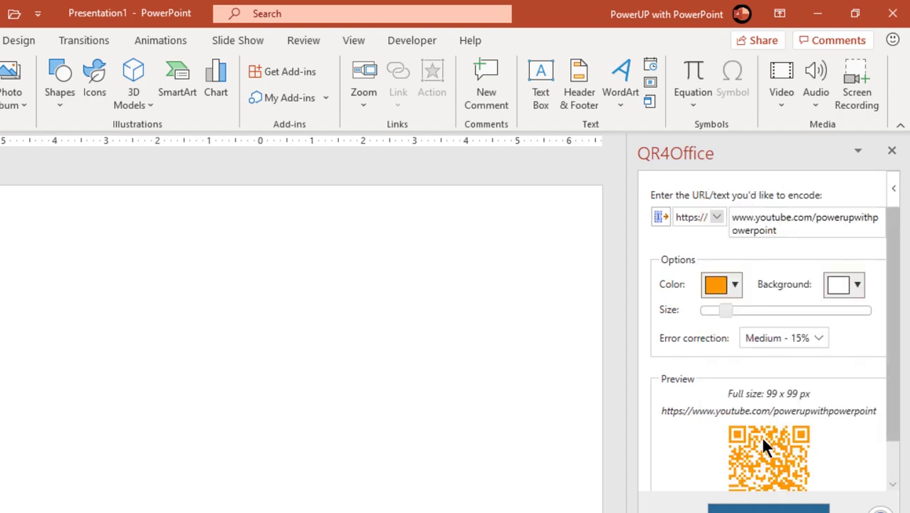
click(737, 284)
drag(733, 310, 761, 310)
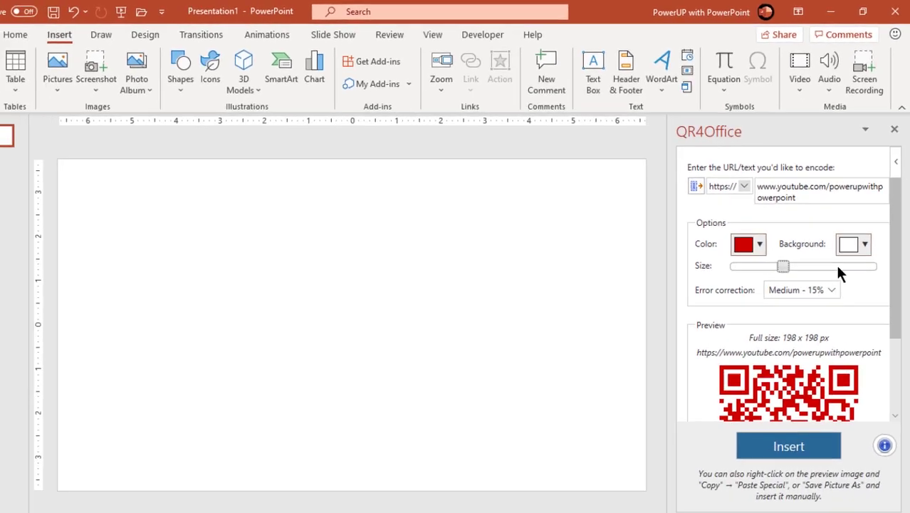
click(866, 235)
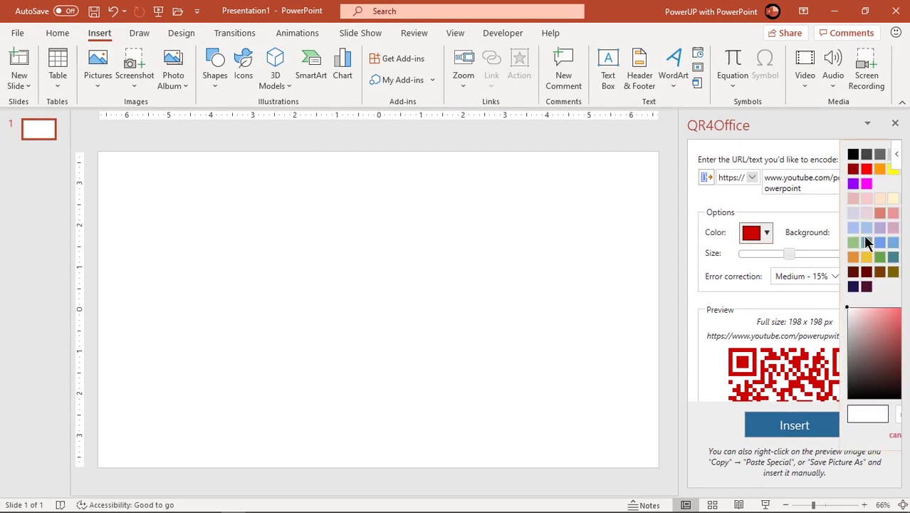
click(823, 235)
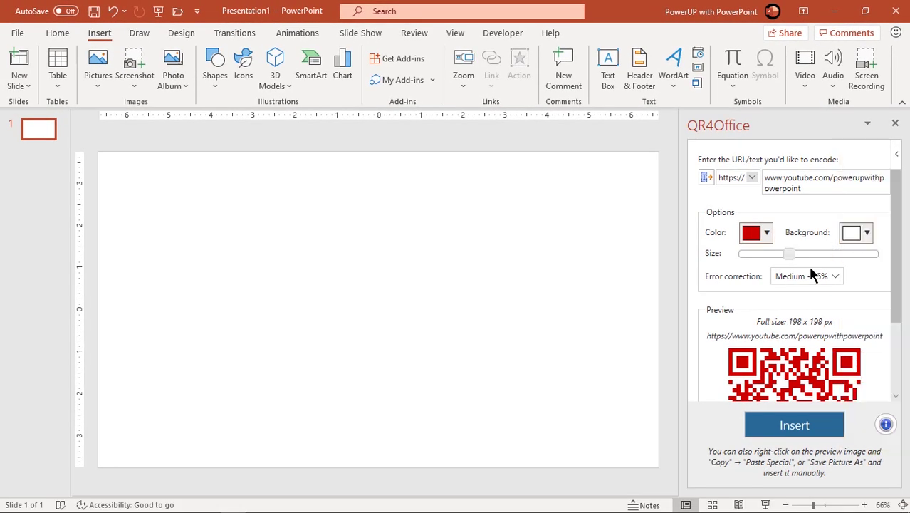
Insert the red YouTube QR code onto the middle of the slide and deselect it.
click(796, 427)
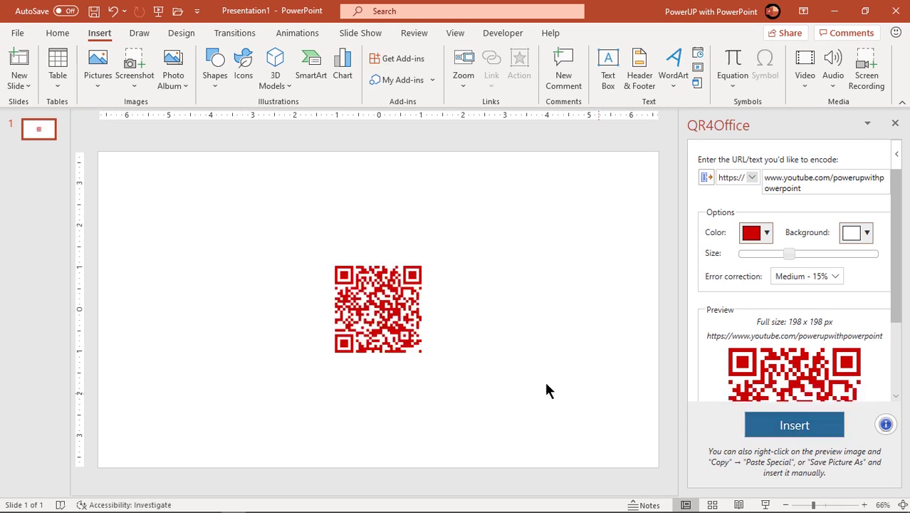
click(396, 349)
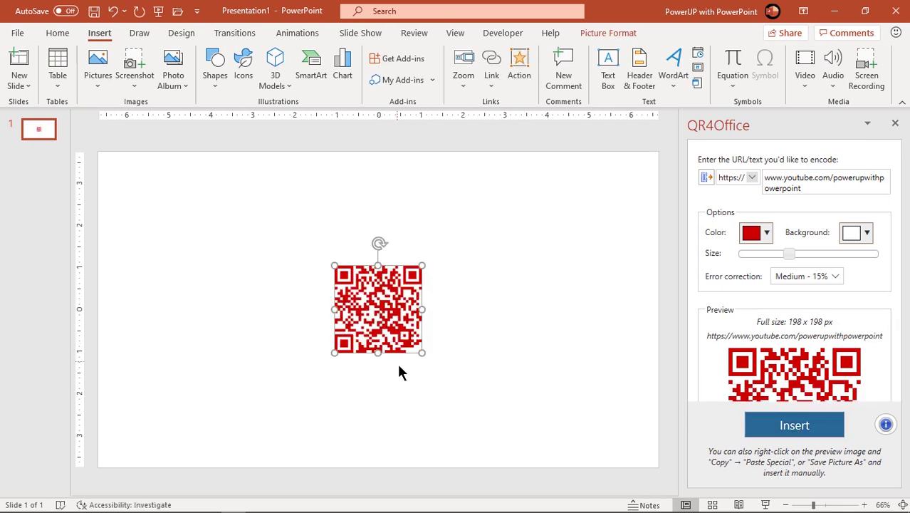
click(398, 370)
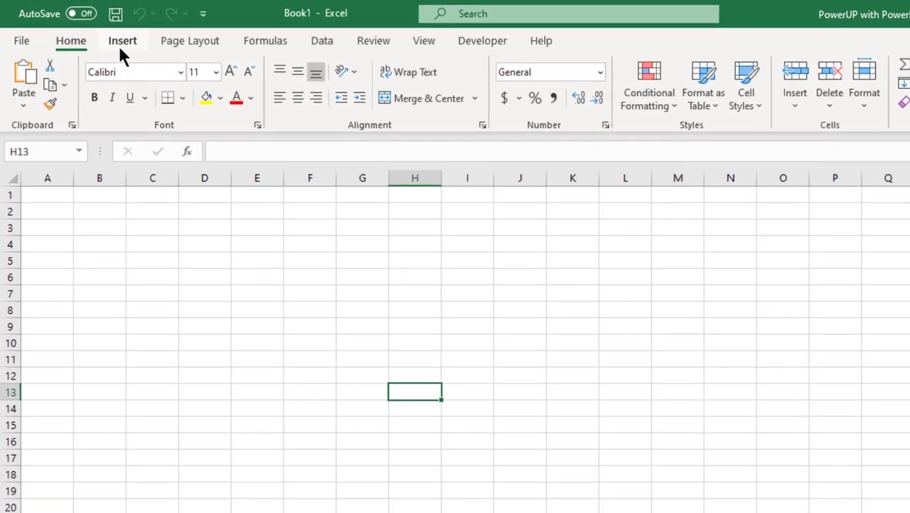
Load the installed QR4Office add-in from My Add-ins into the Excel workbook.
click(99, 33)
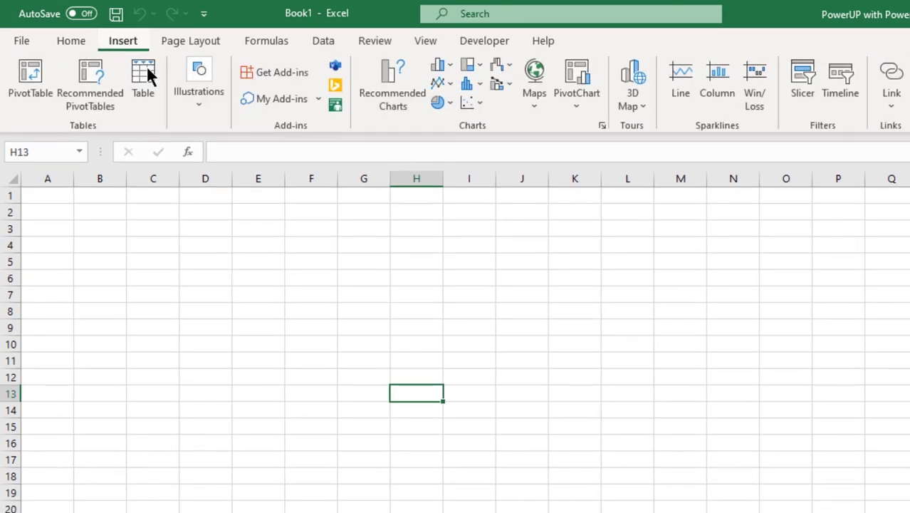
click(286, 102)
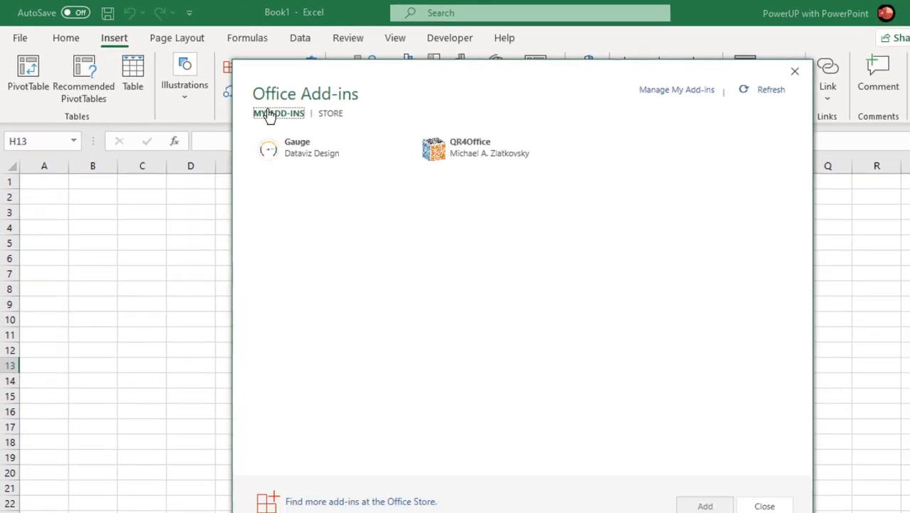
click(426, 136)
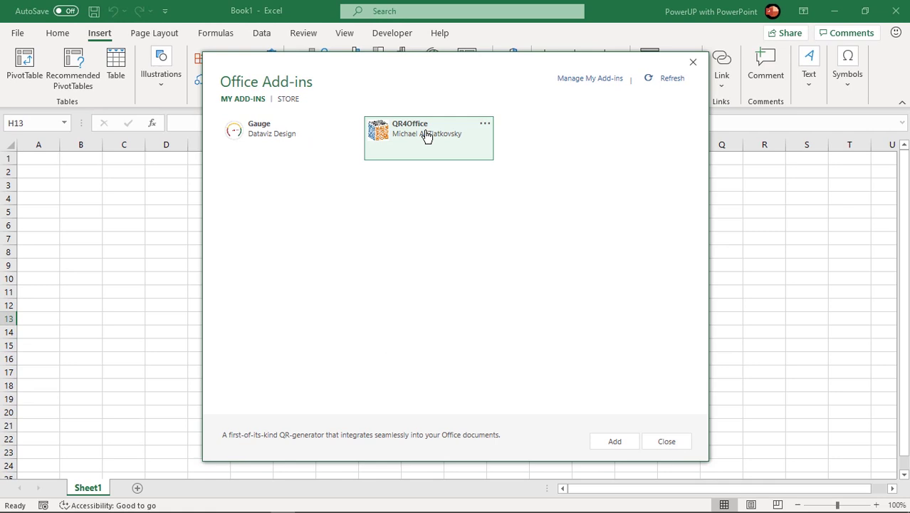
click(603, 446)
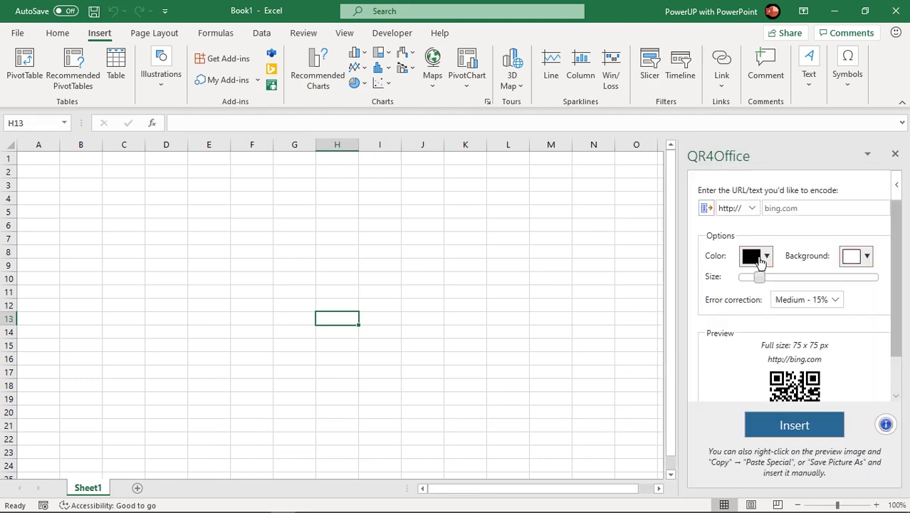
Insert a larger sms: QR code for the phone number and move it to around G10:H15.
click(749, 208)
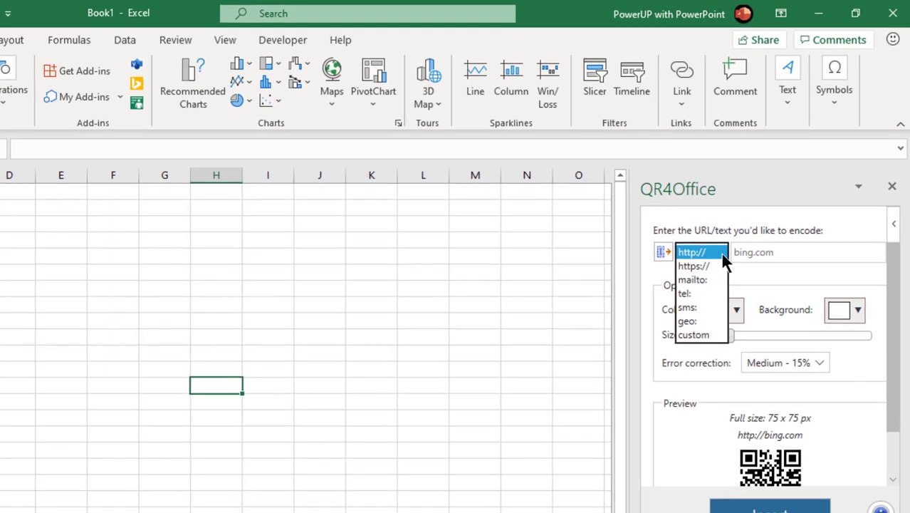
click(692, 310)
click(782, 255)
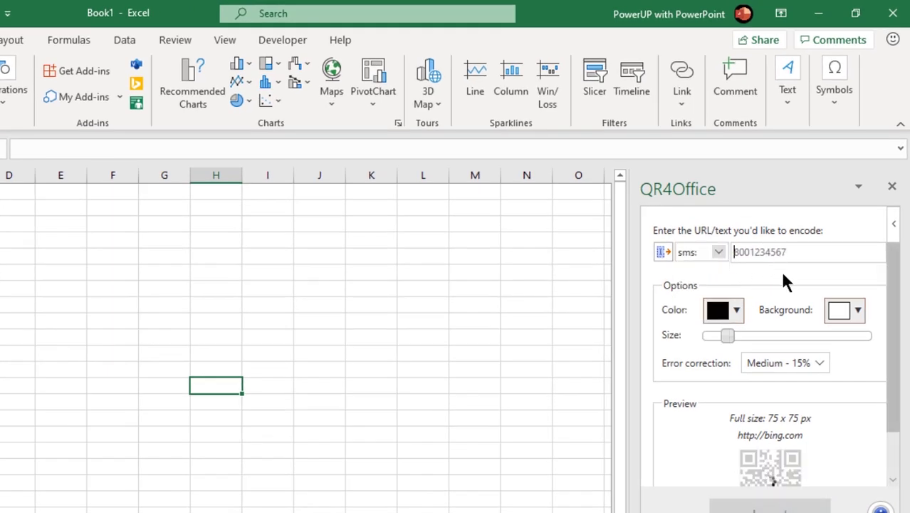
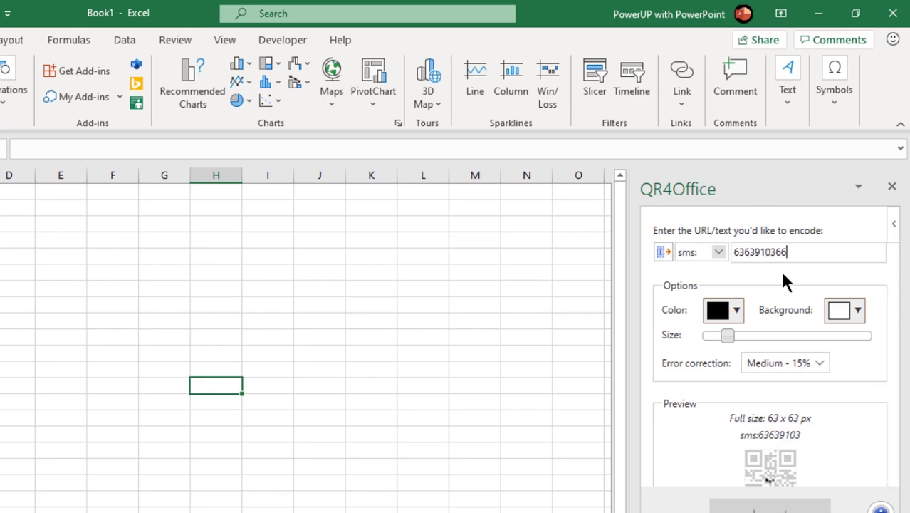
drag(727, 335, 751, 335)
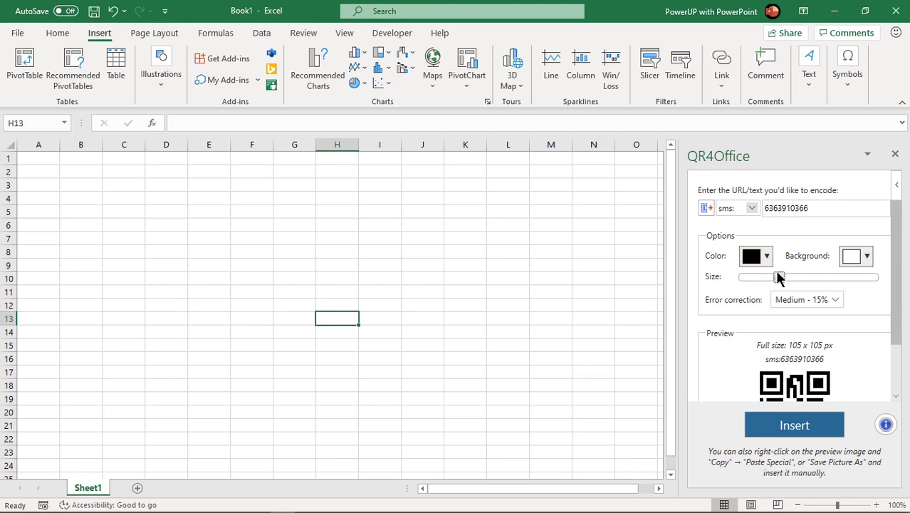
click(787, 426)
drag(358, 378, 289, 288)
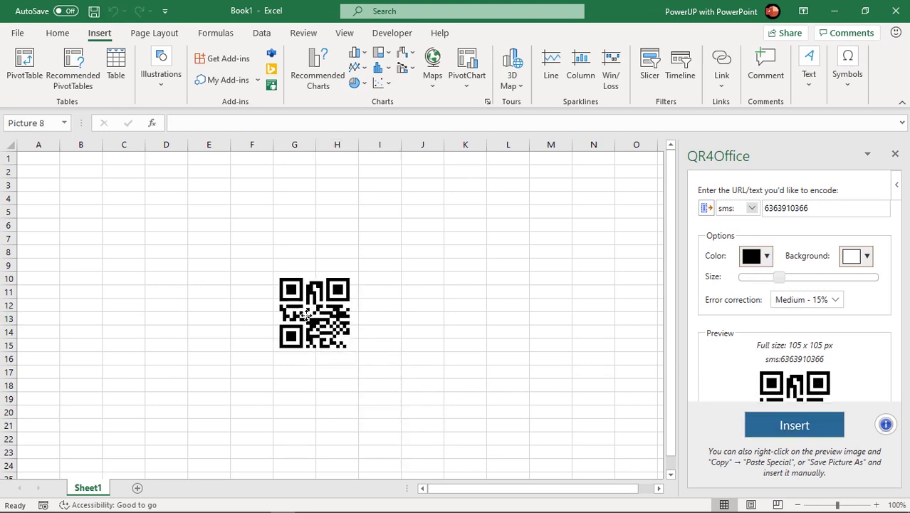
Deselect the SMS QR code and test it by starting a text message from the phone scan.
click(375, 373)
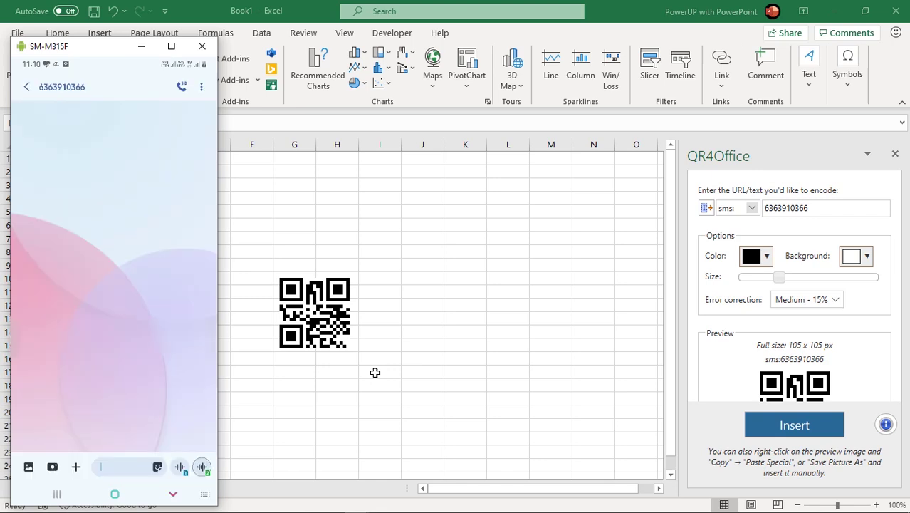
text(Your me)
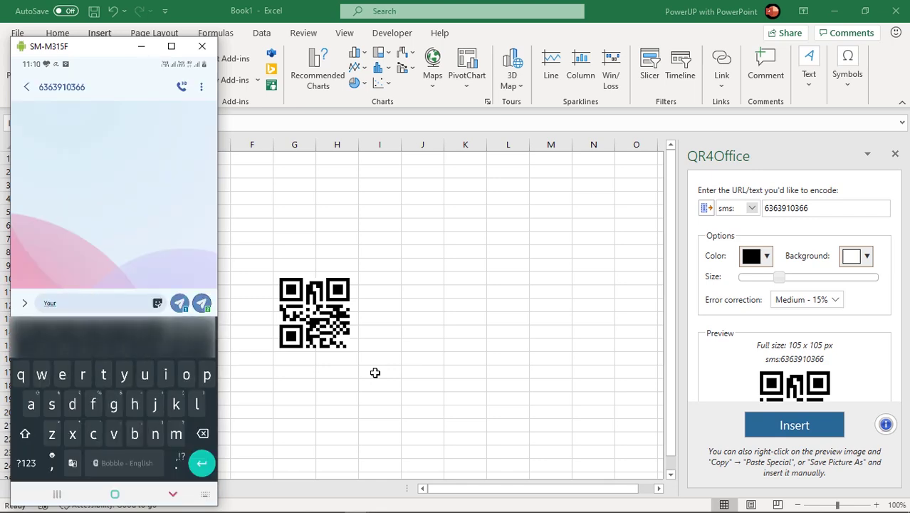
text(ssage)
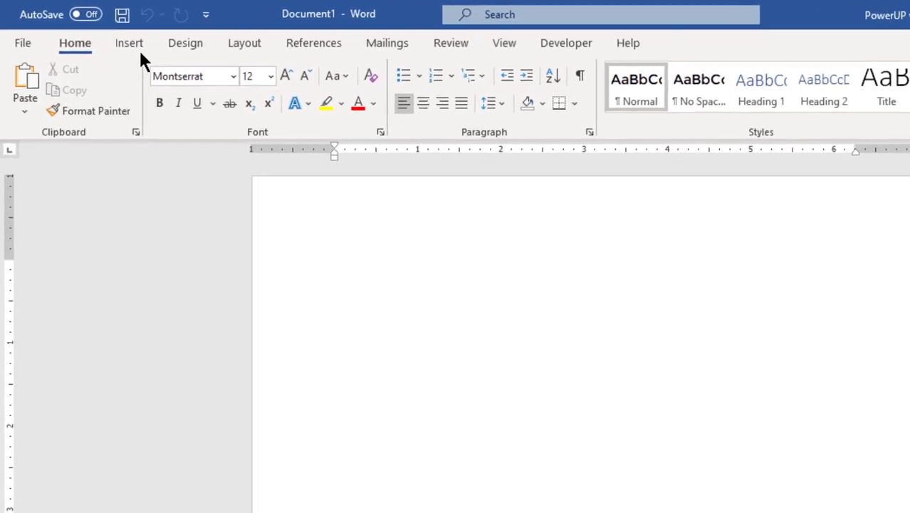
Load the installed QR4Office add-in from My Add-ins into the Word document.
click(134, 44)
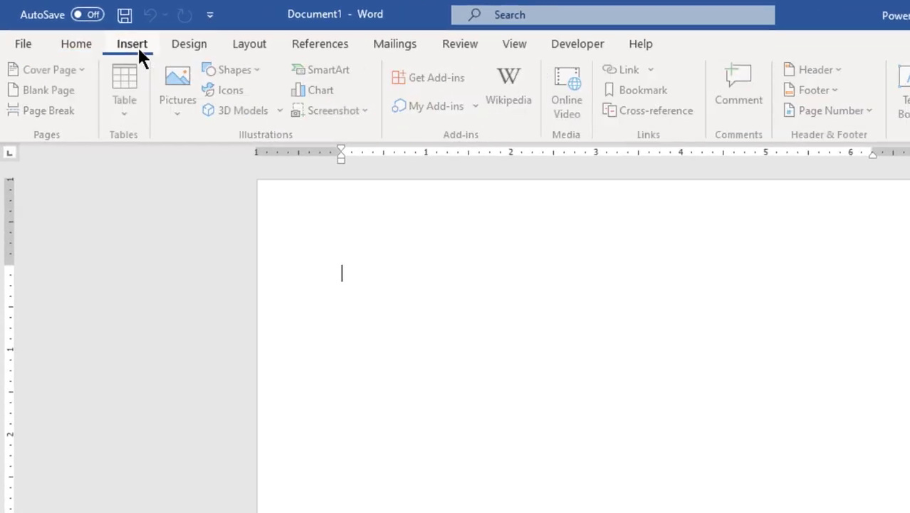
click(435, 114)
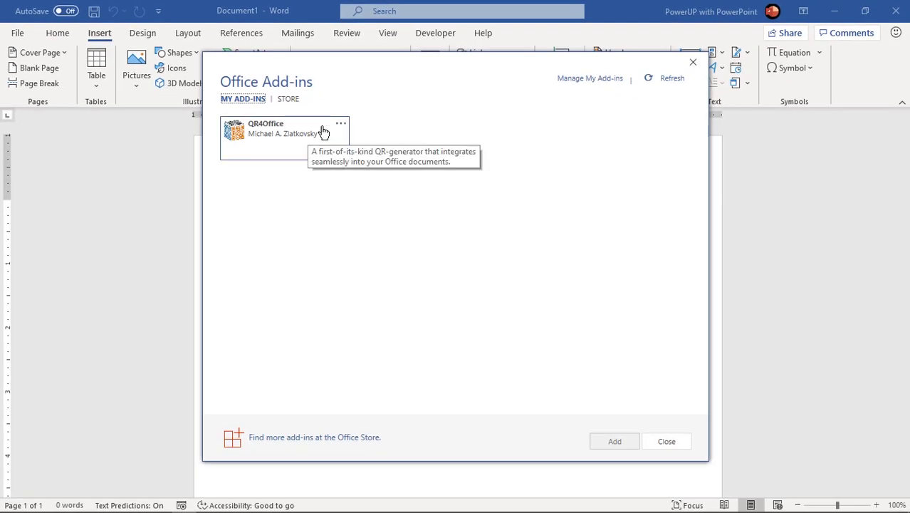
click(322, 133)
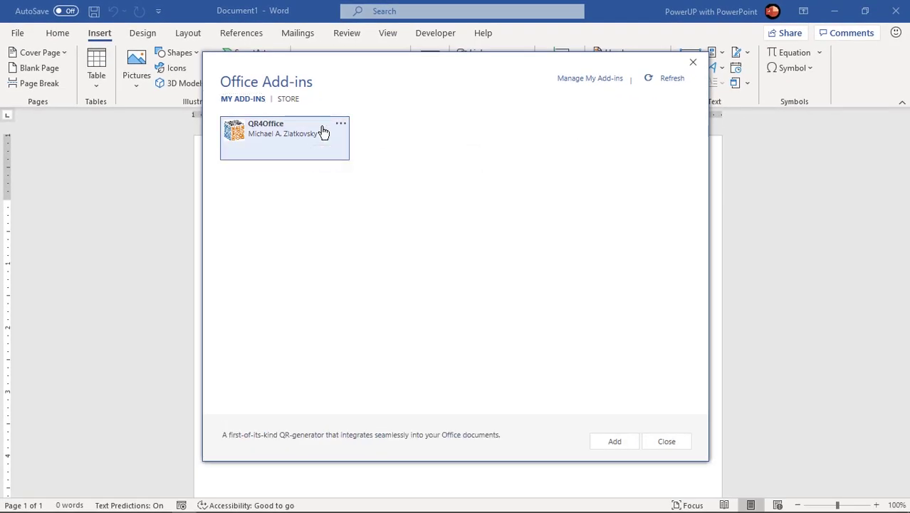
click(615, 442)
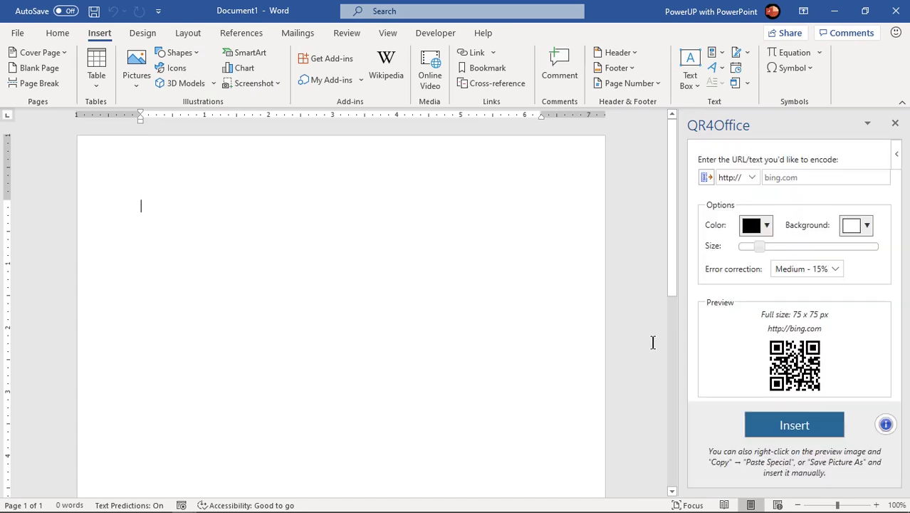
Insert a larger mailto: QR code encoding the e-mail address into the document.
click(713, 221)
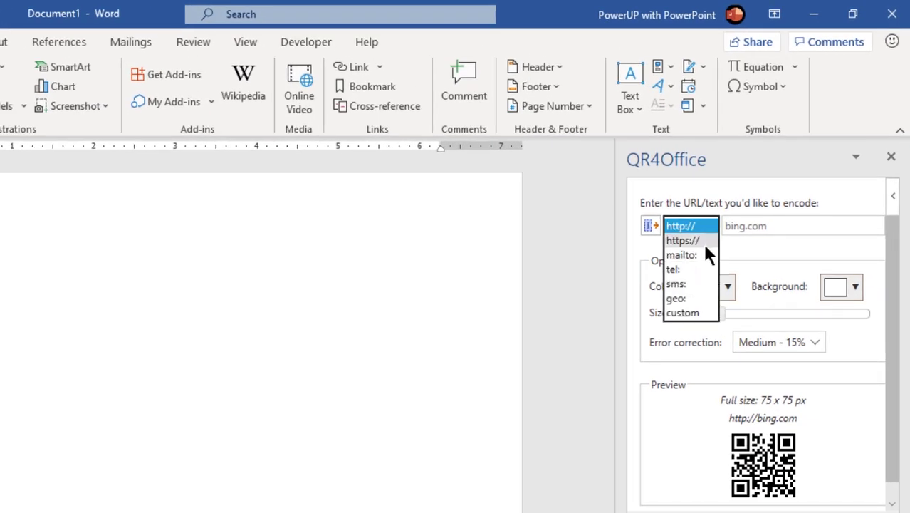
click(685, 255)
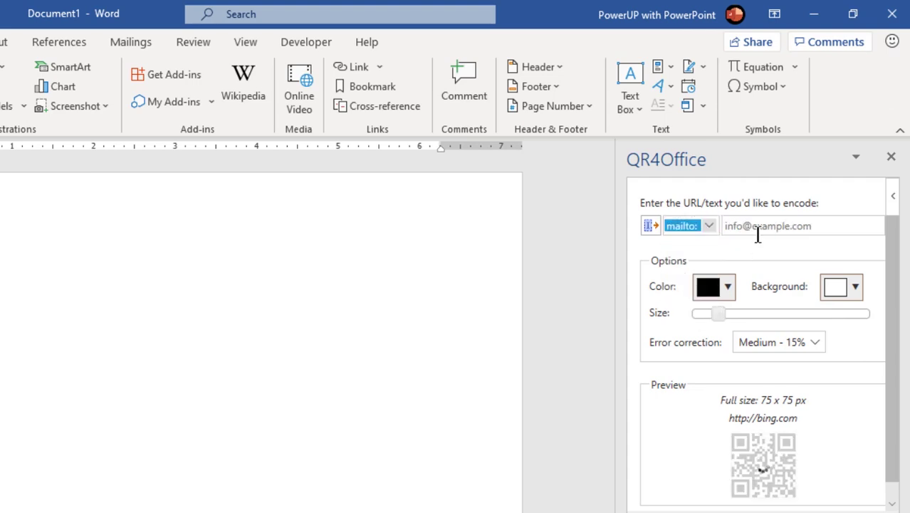
click(762, 233)
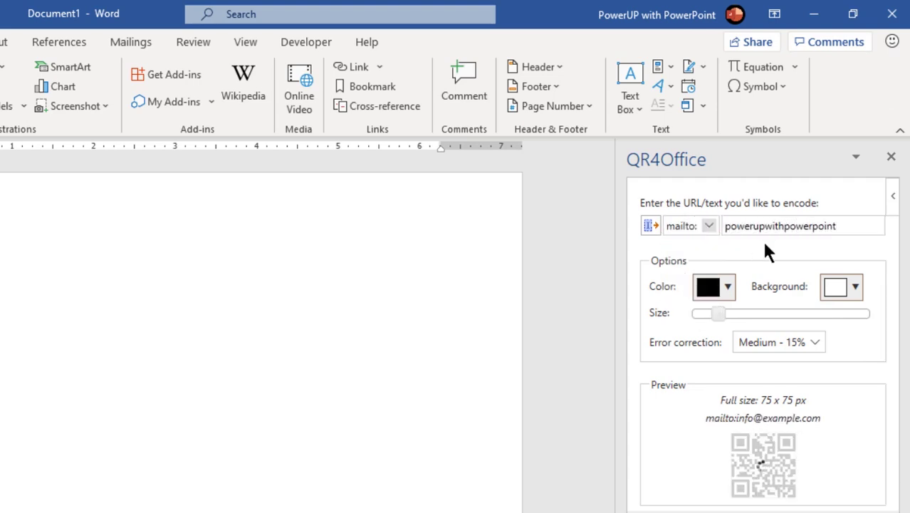
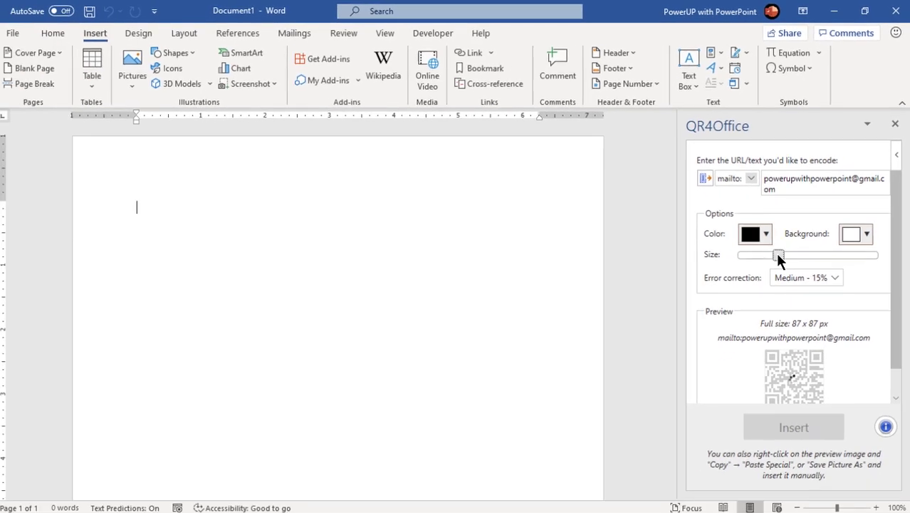
drag(759, 254, 779, 254)
click(781, 425)
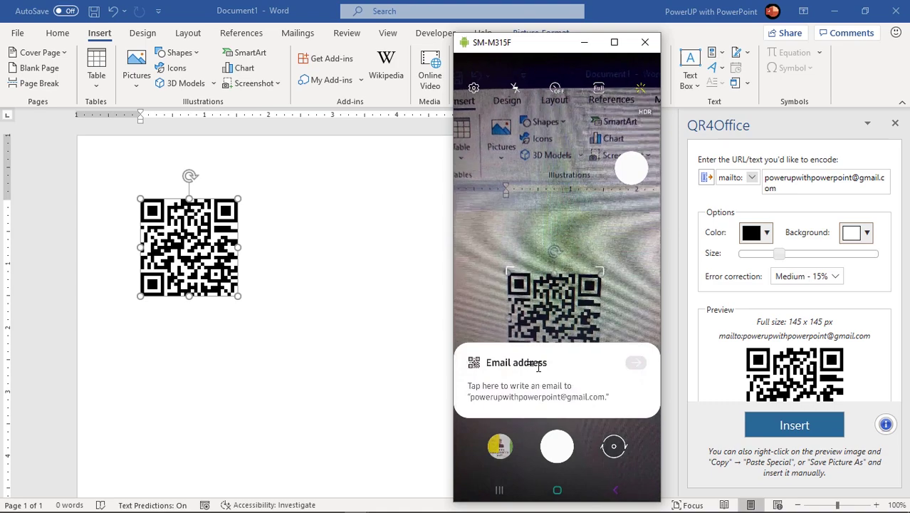
click(538, 366)
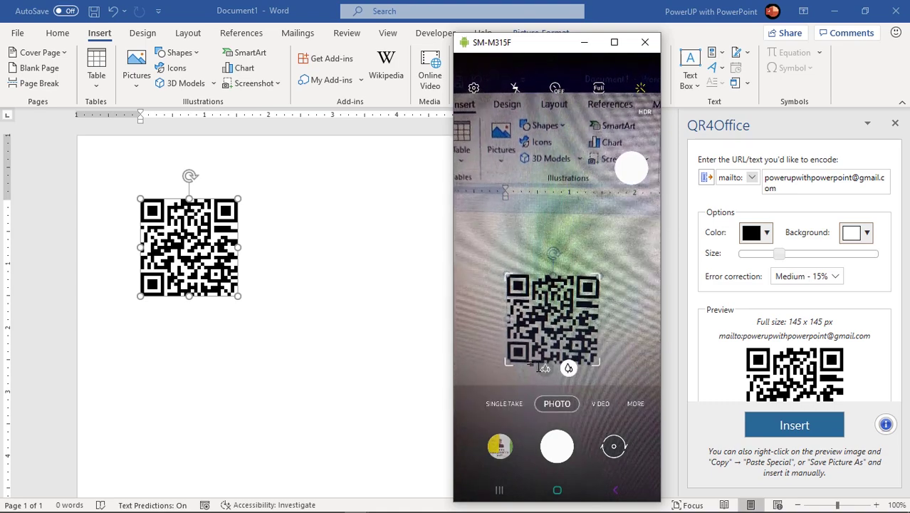